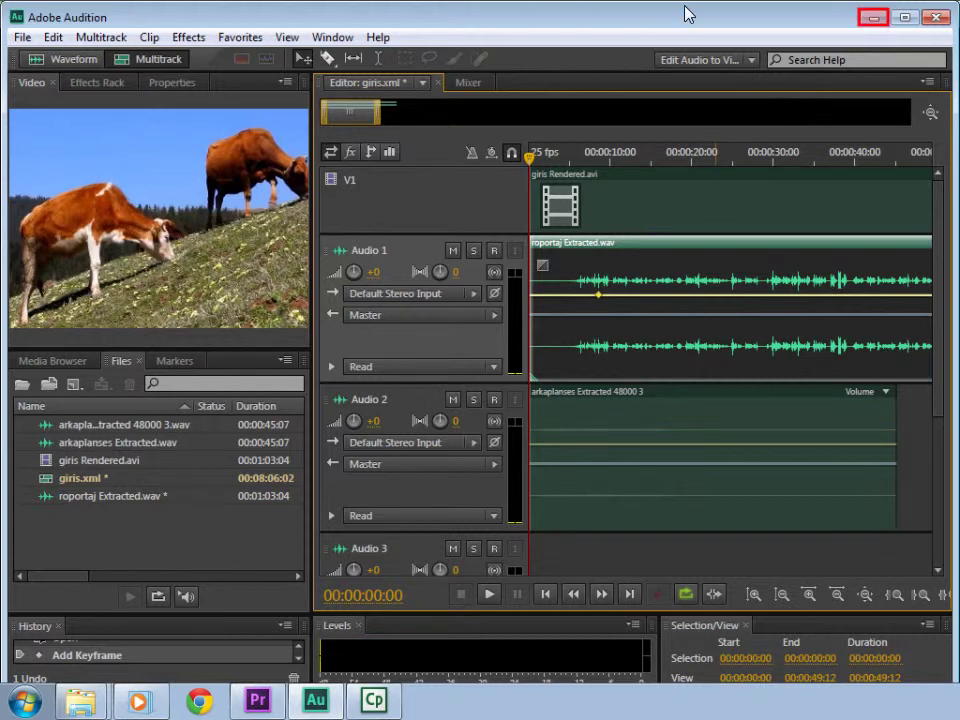
Insert Silent Charm.wav from the ropotaj folder at the start of the Audio 3 track, accepting the sample rate conversion
left_click(873, 17)
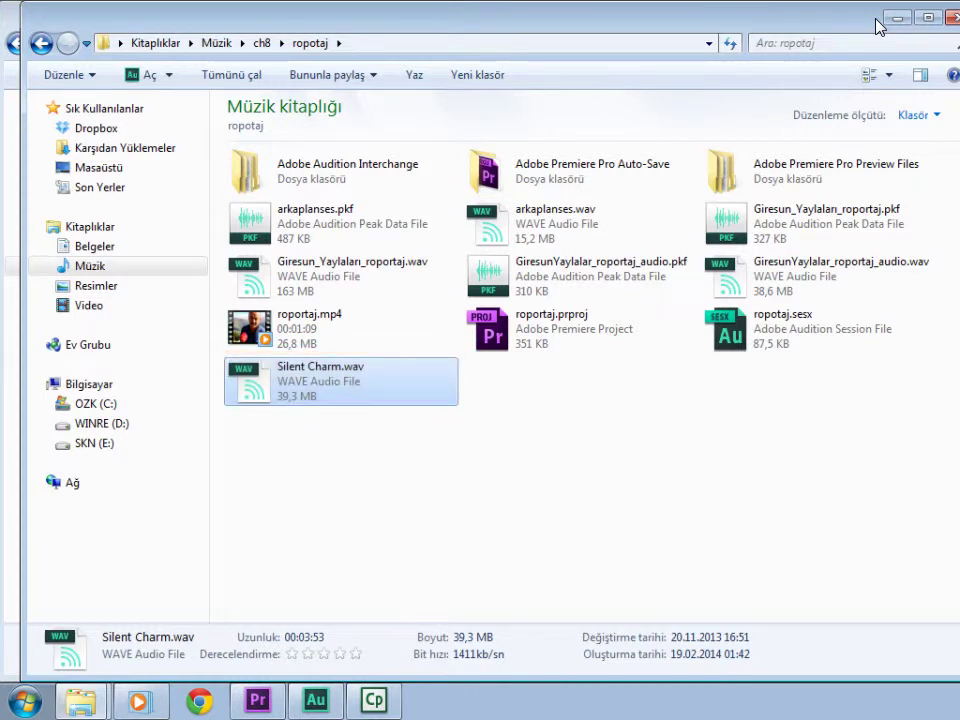
left_click_drag(270, 390, 517, 577)
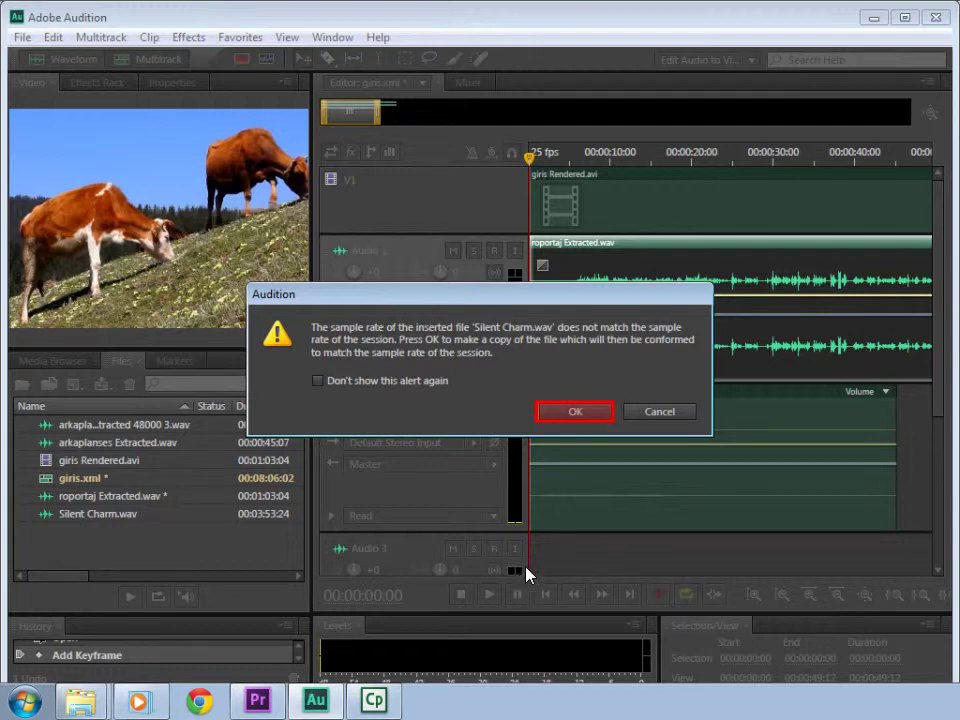
left_click(551, 417)
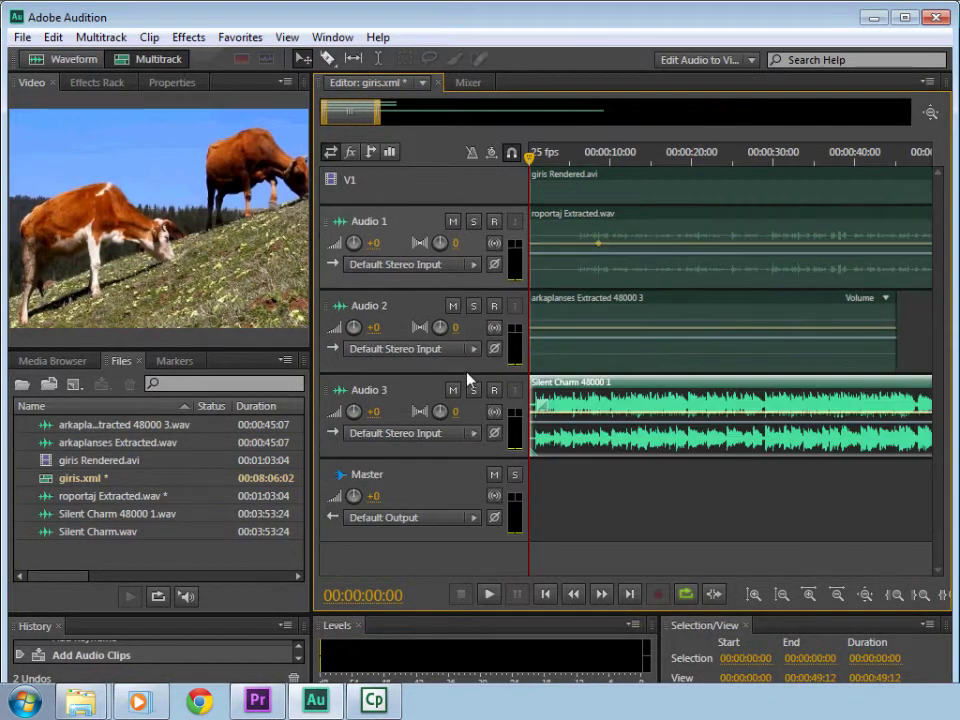
Play the opening seconds of the session to hear the music together with the interview and ambient sound
left_click_drag(376, 118, 610, 116)
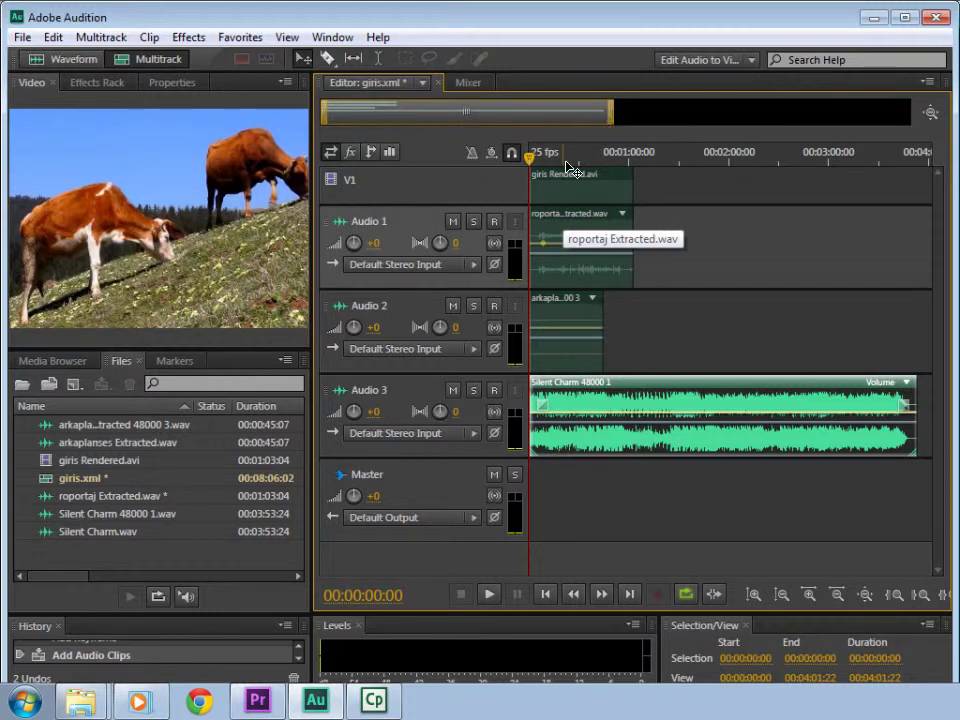
key("space")
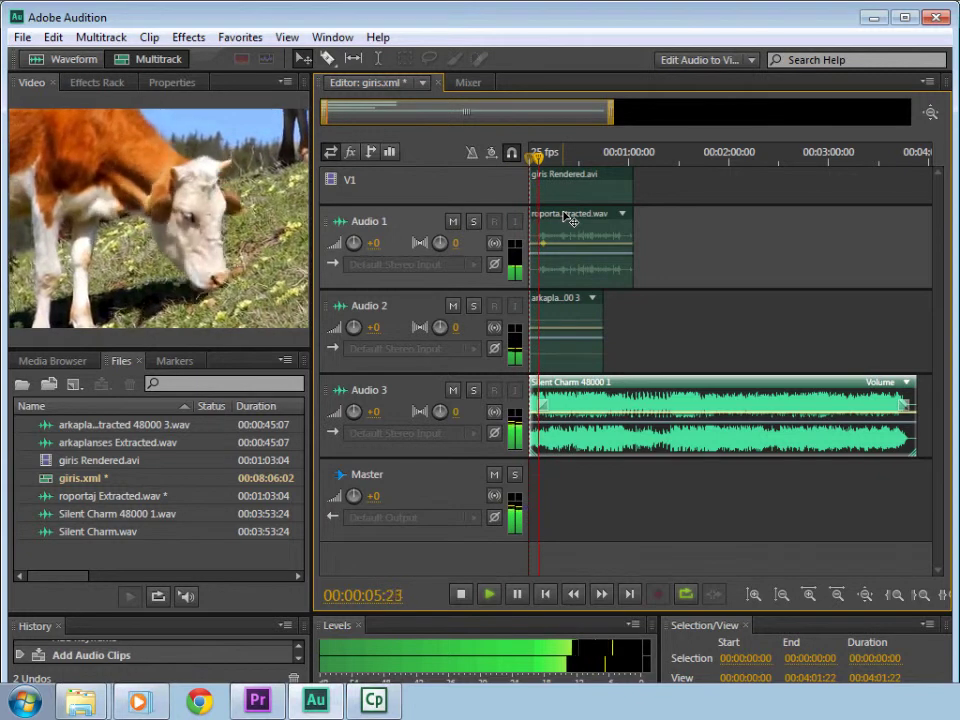
key("space")
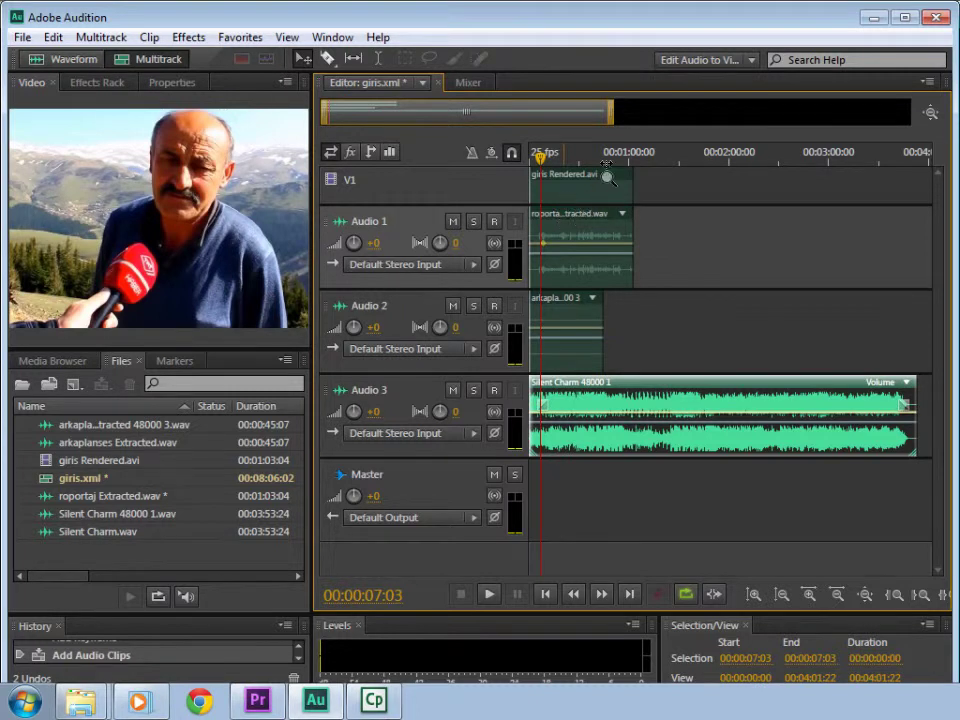
Apply a short fade-in to the start of the Silent Charm clip on Audio 3 and play it from the beginning
left_click_drag(612, 115, 339, 108)
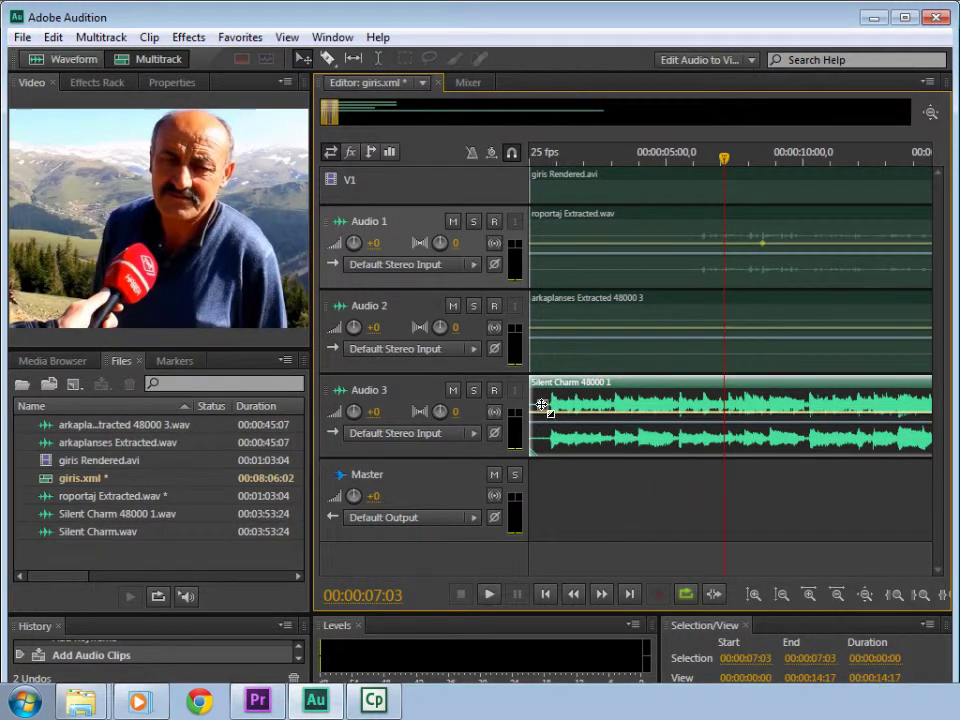
left_click_drag(542, 403, 576, 409)
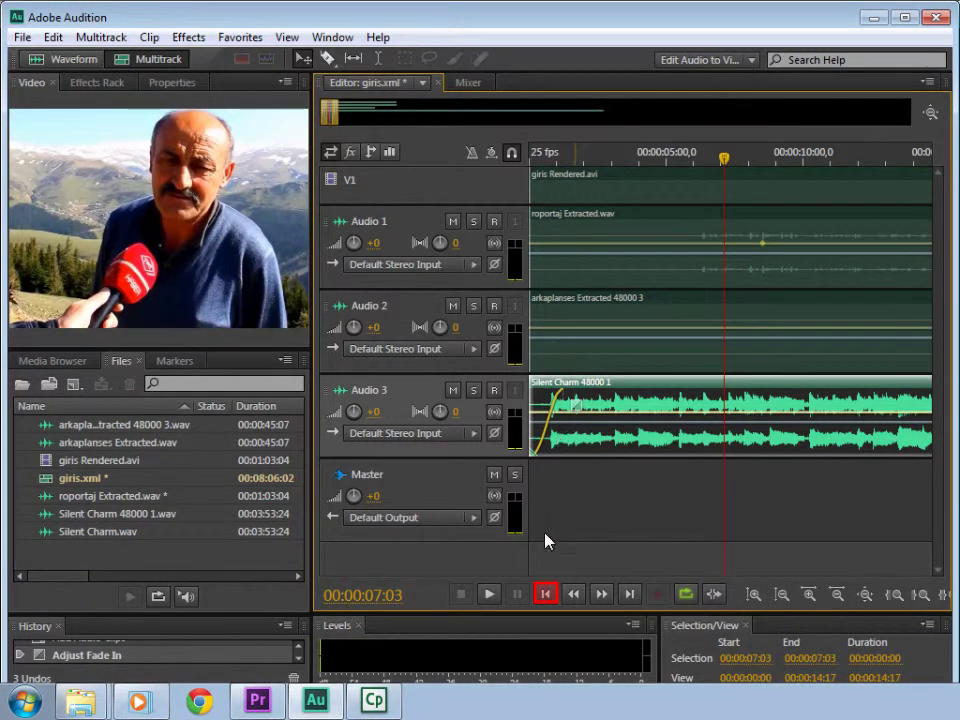
left_click(545, 595)
key("space")
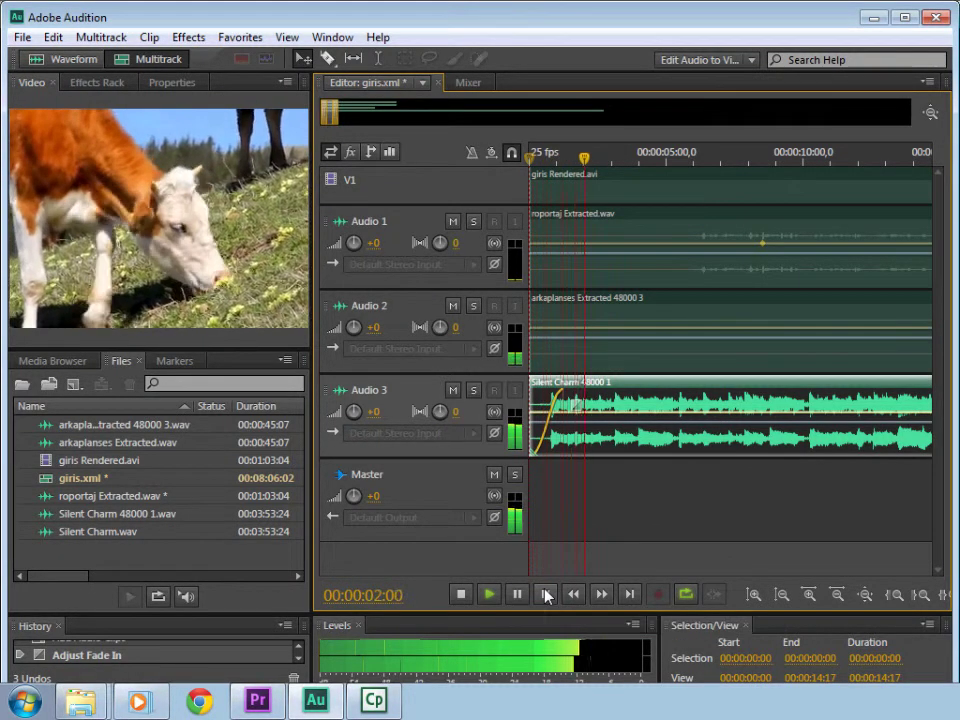
key("space")
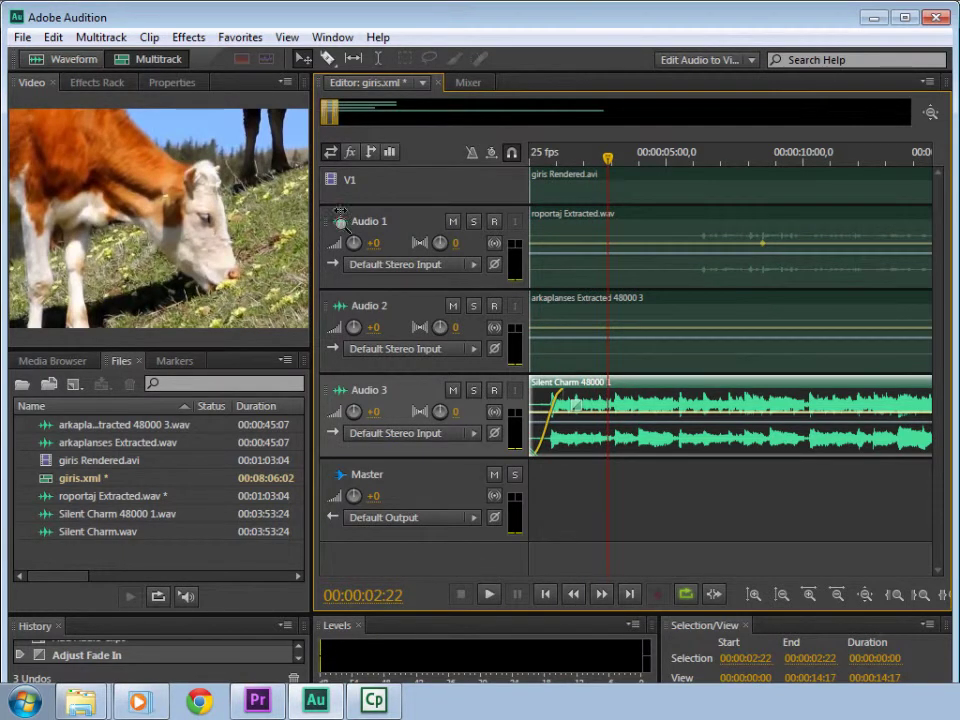
Show the Volume envelope in the Audio 3 track's automation lane, then collapse the lane
left_click_drag(338, 119, 376, 131)
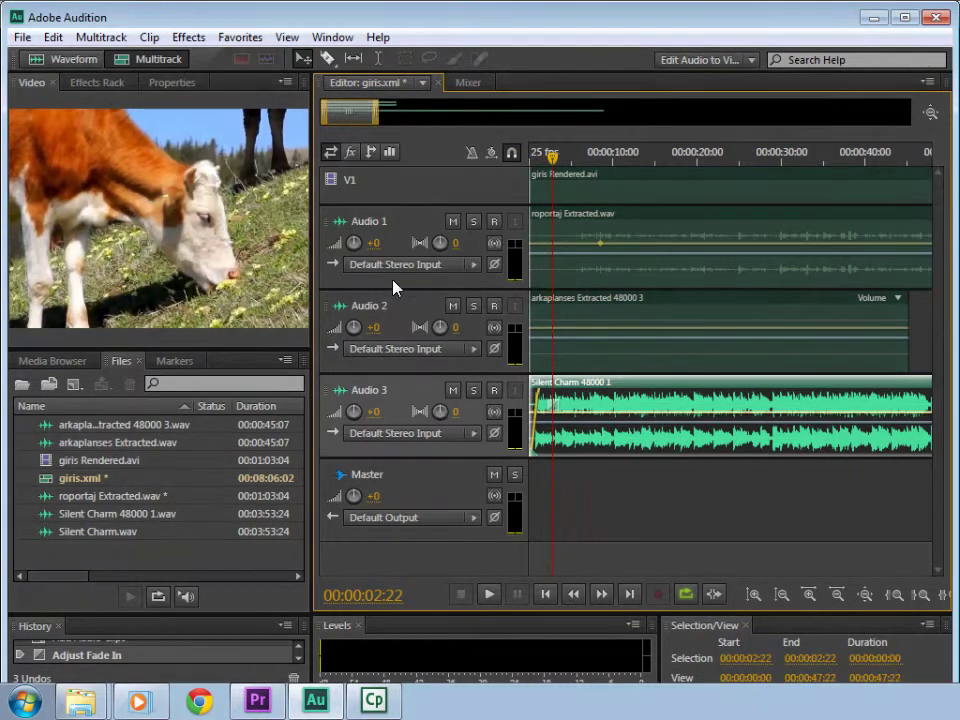
scroll(397, 410, "up", 1)
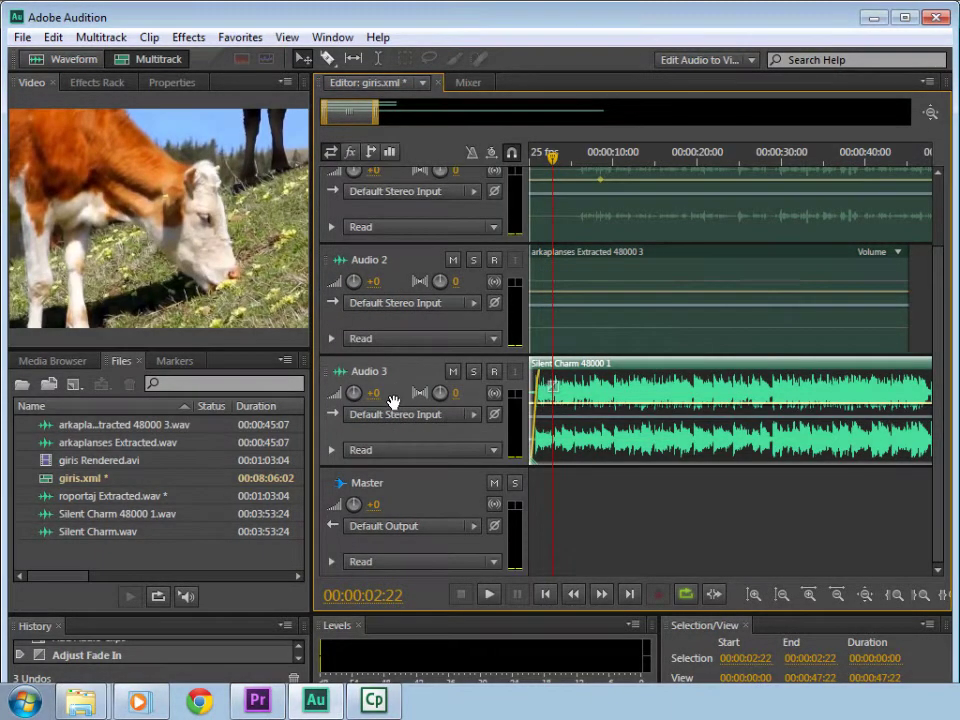
scroll(393, 395, "up", 1)
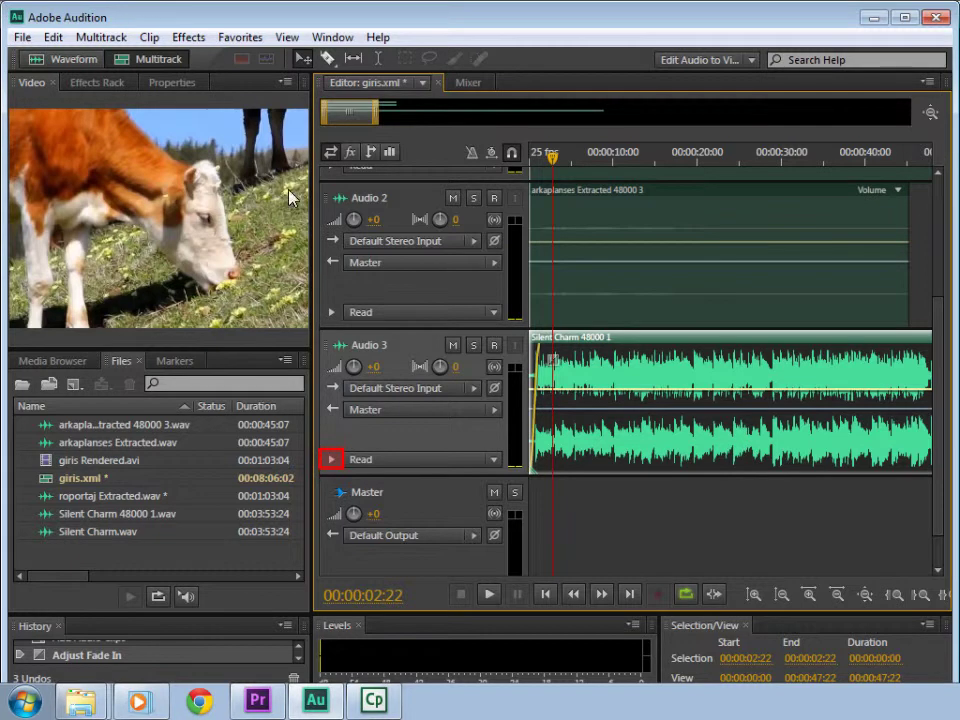
left_click(331, 460)
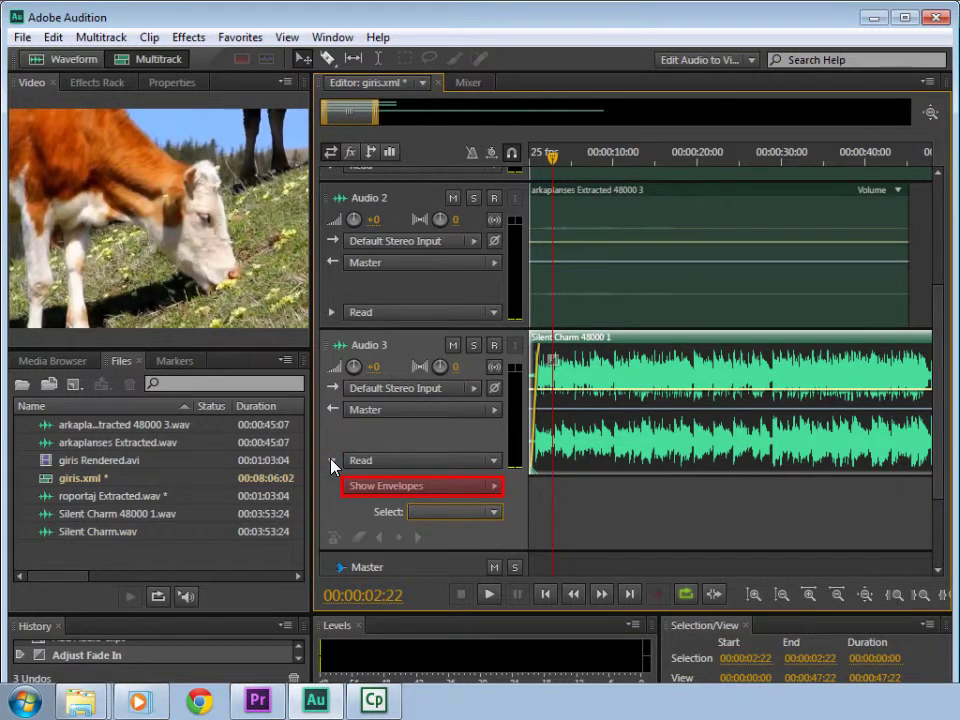
left_click(491, 487)
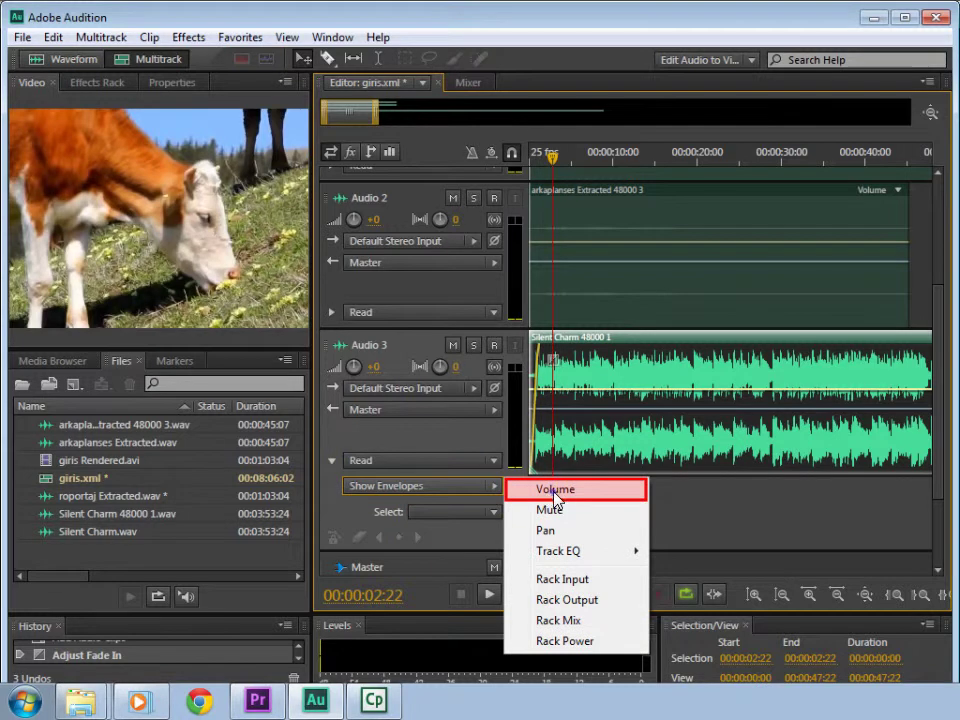
left_click(554, 496)
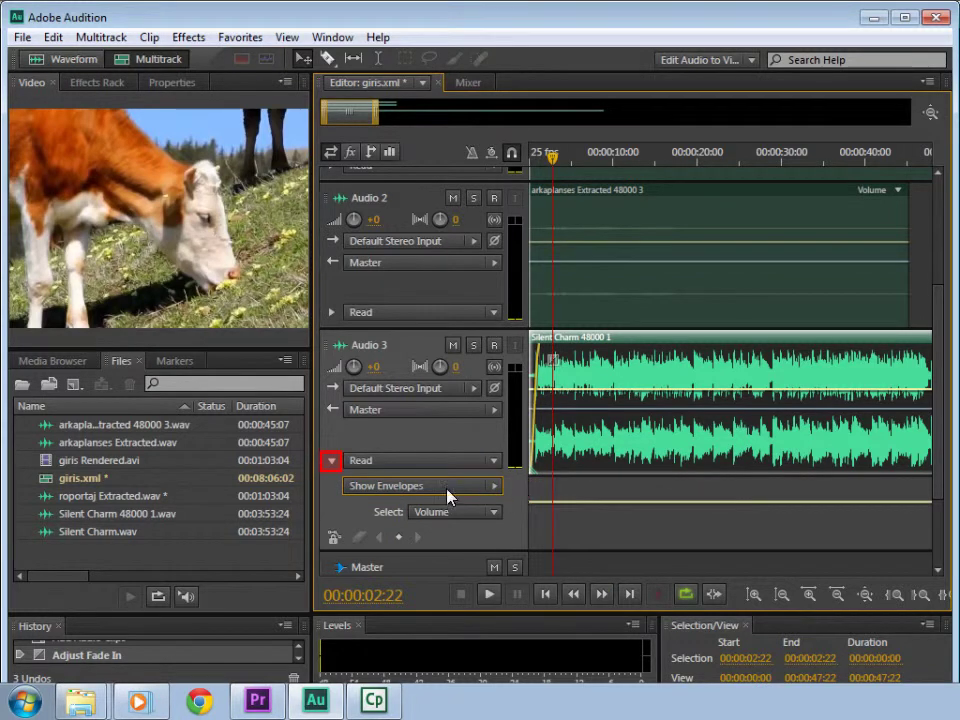
left_click(336, 463)
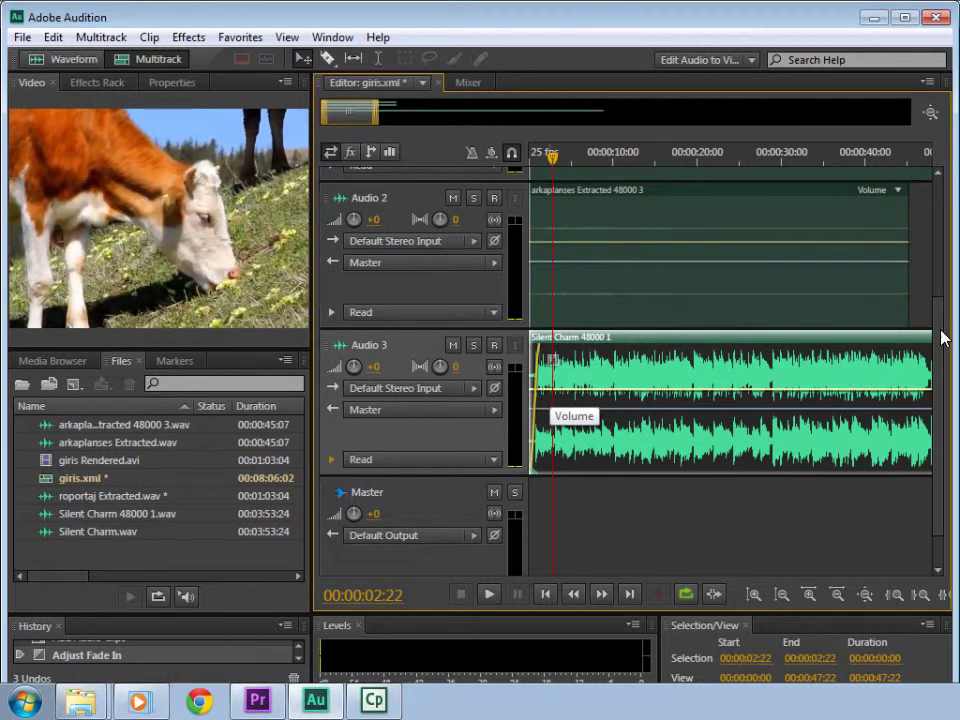
Add two volume keyframes to the Silent Charm clip around 00:00:05:17, lowering the second so the music drops where the speech starts
left_click_drag(939, 332, 933, 277)
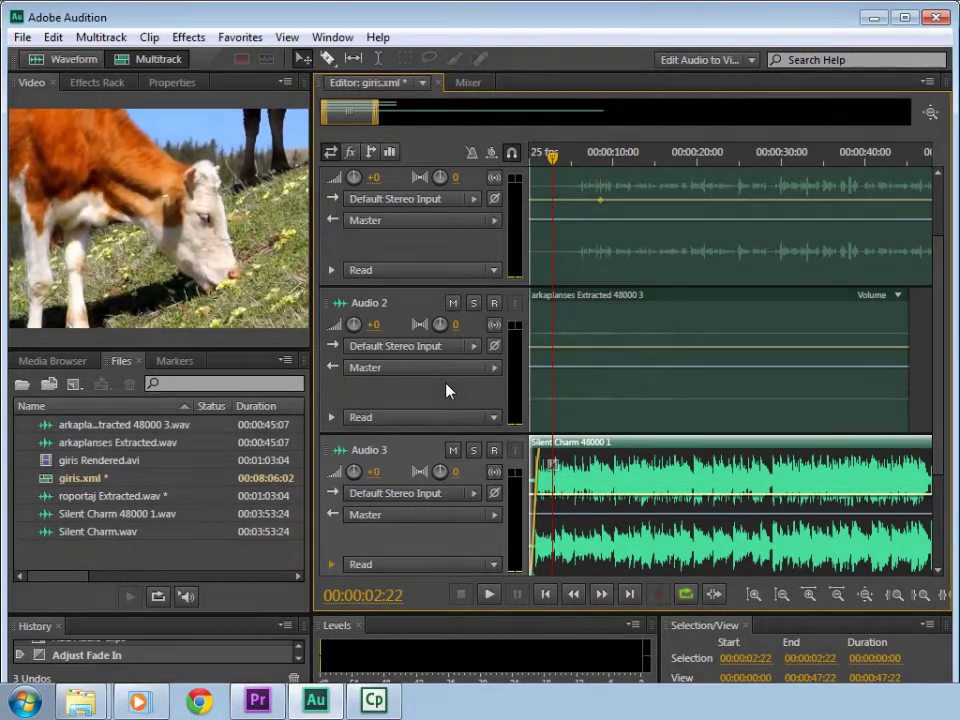
scroll(447, 390, "up", 3)
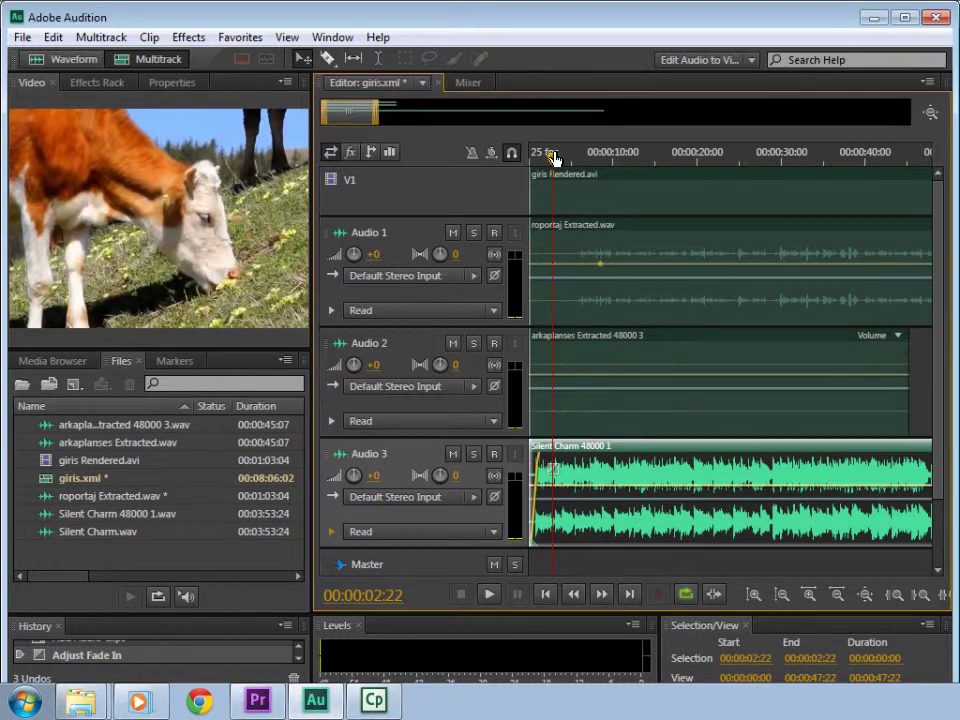
left_click_drag(550, 154, 575, 157)
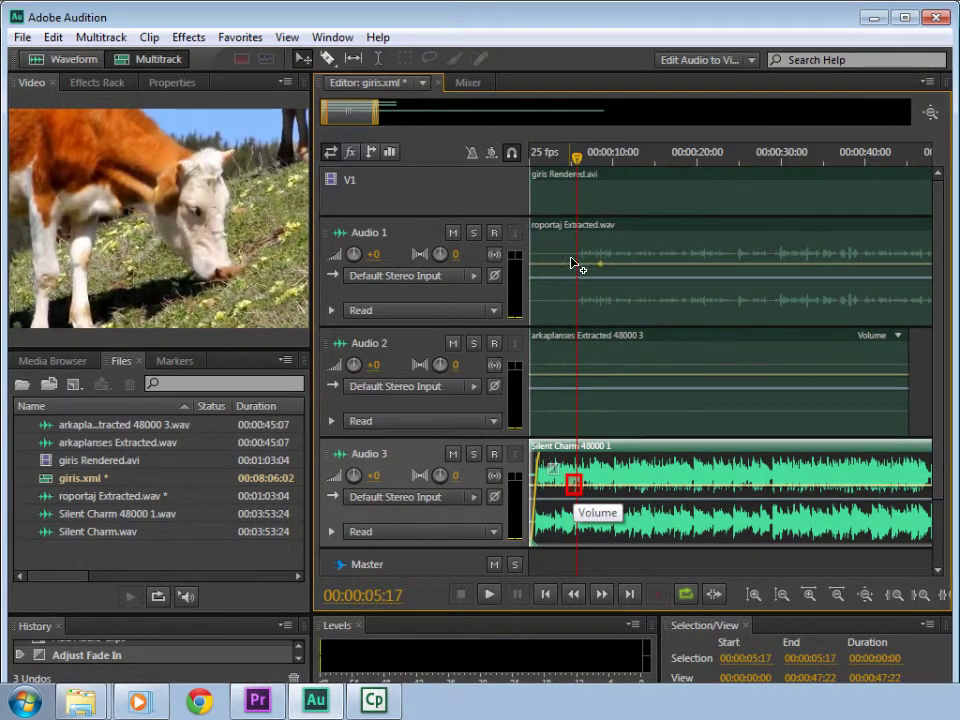
left_click(572, 486)
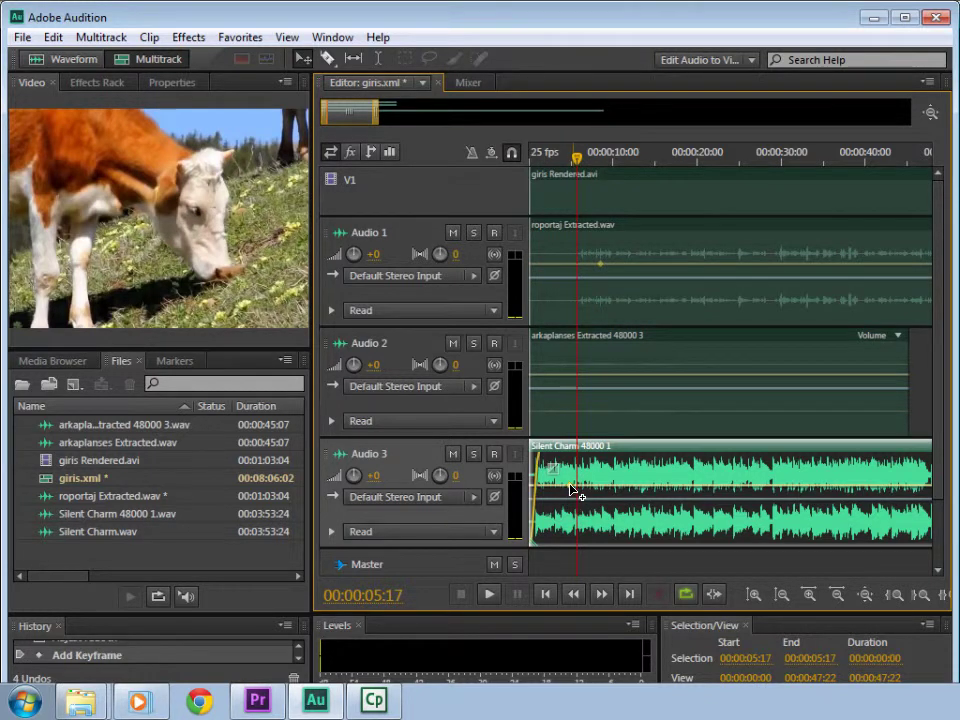
left_click_drag(580, 487, 583, 530)
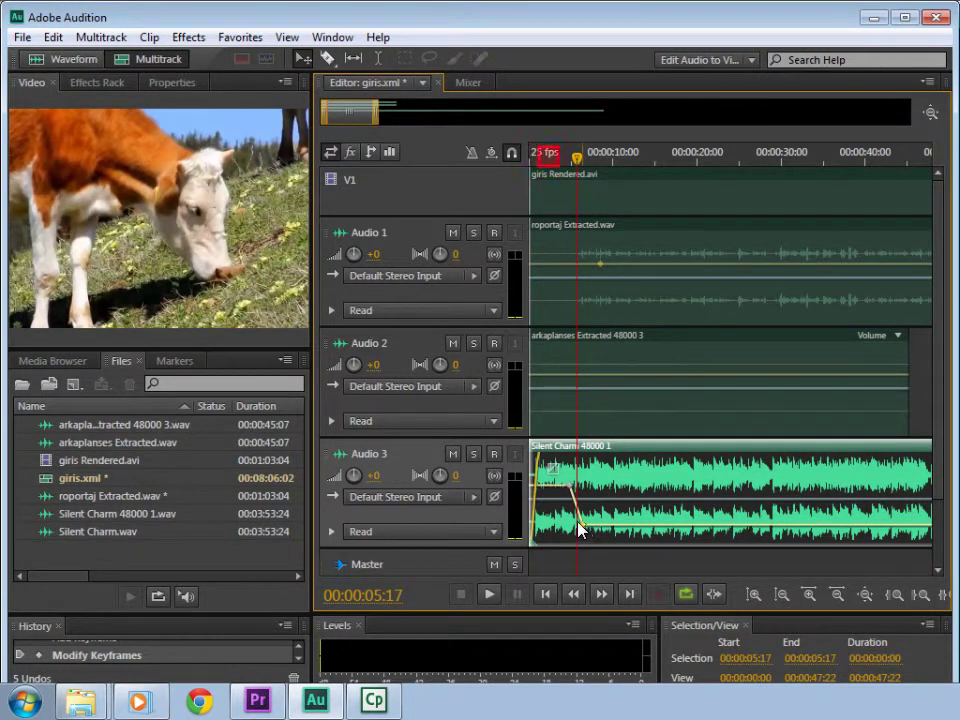
Play the session from 00:00:04:00 to check the music level under the speech
left_click(549, 160)
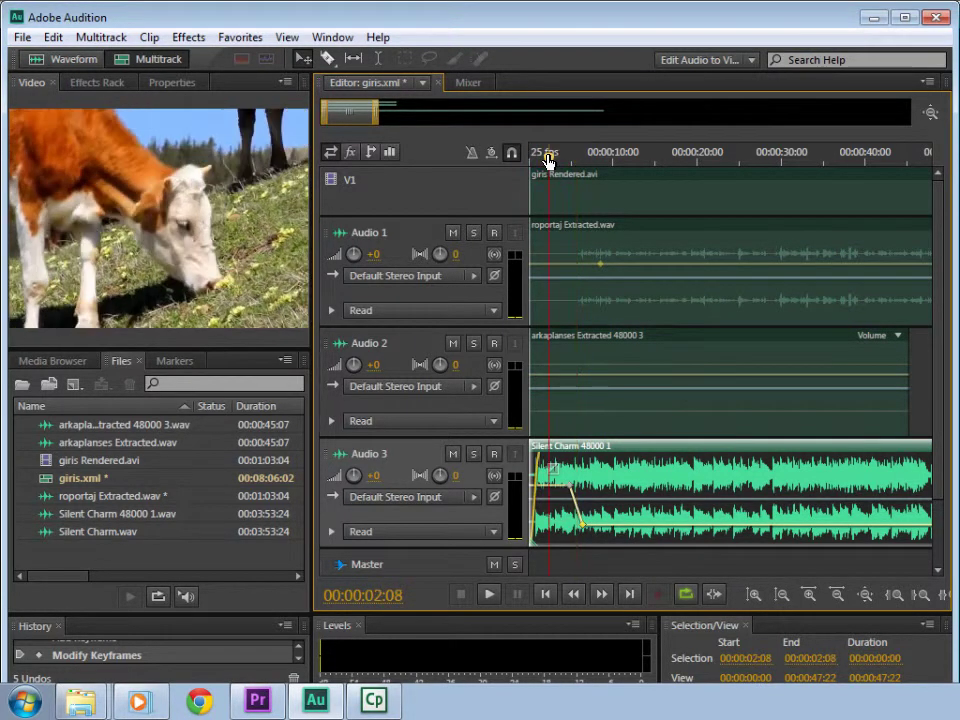
left_click(563, 160)
key("space")
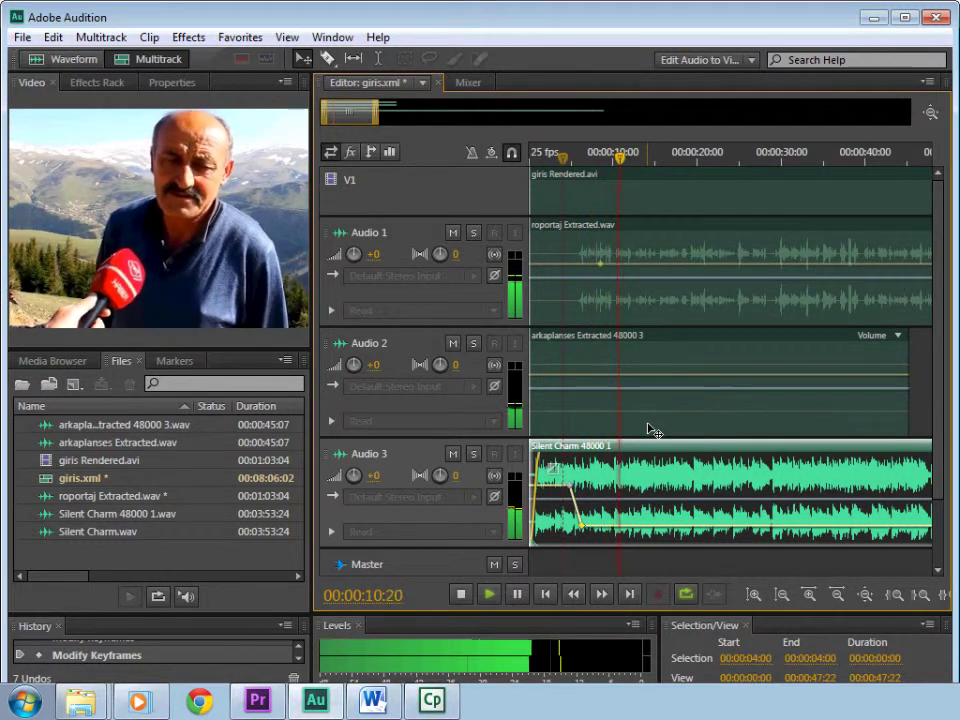
key("space")
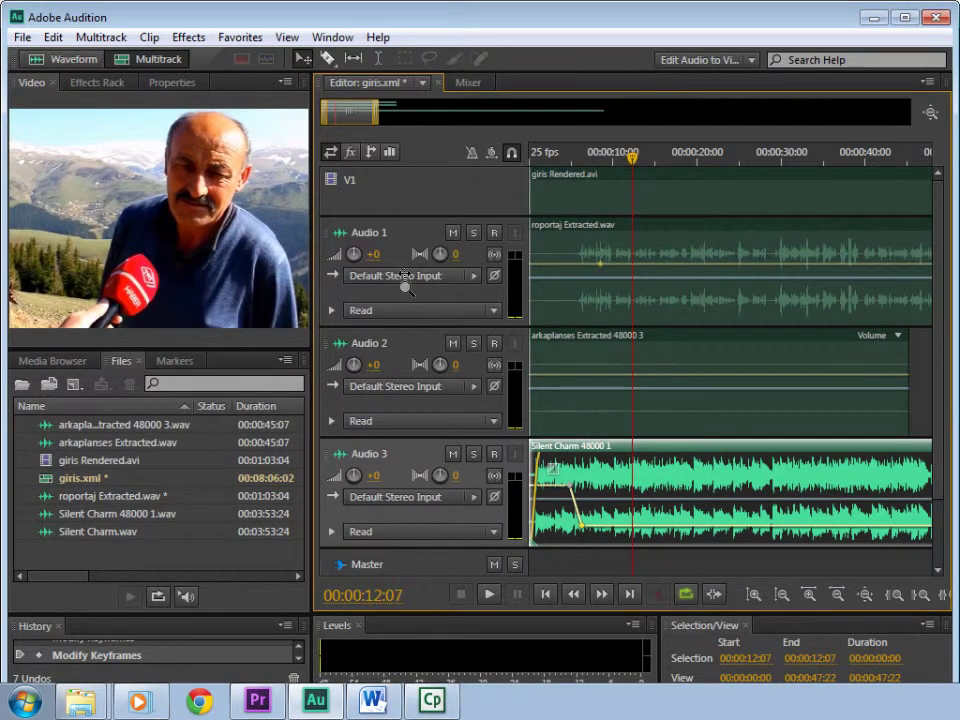
Trim the end of the Silent Charm clip to match the end of the video and apply a short fade-out there
left_click_drag(378, 112, 614, 131)
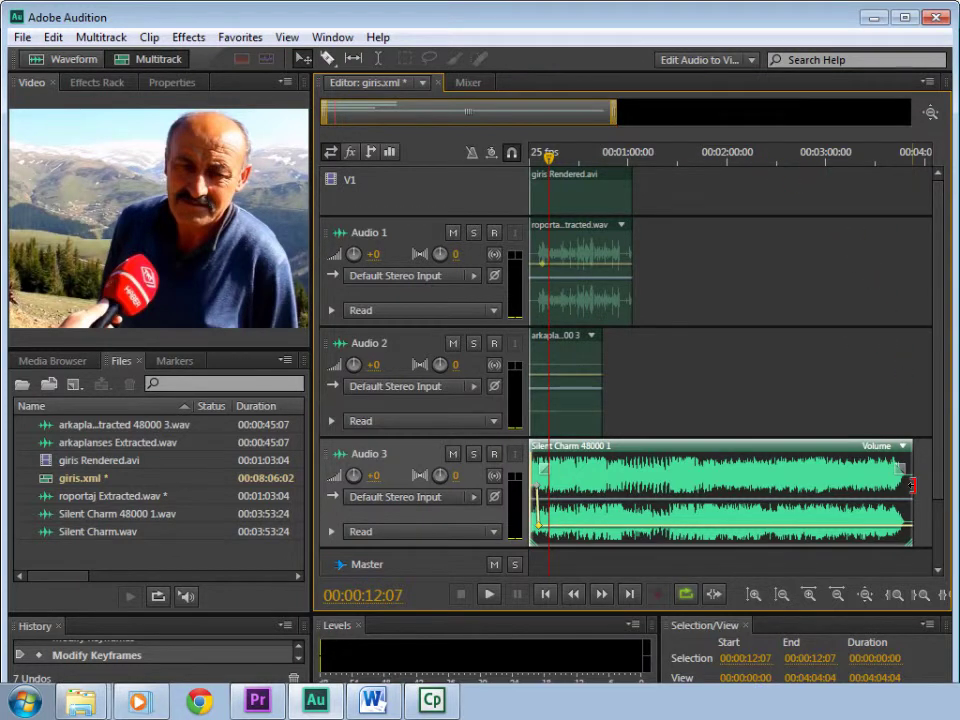
left_click_drag(912, 486, 634, 487)
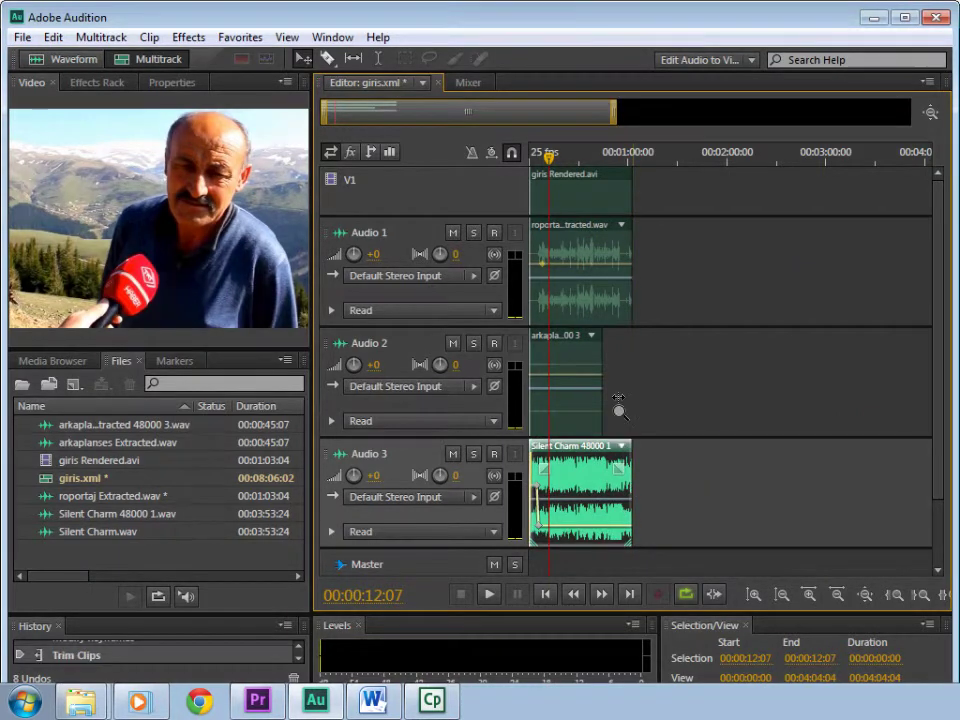
left_click_drag(607, 115, 396, 115)
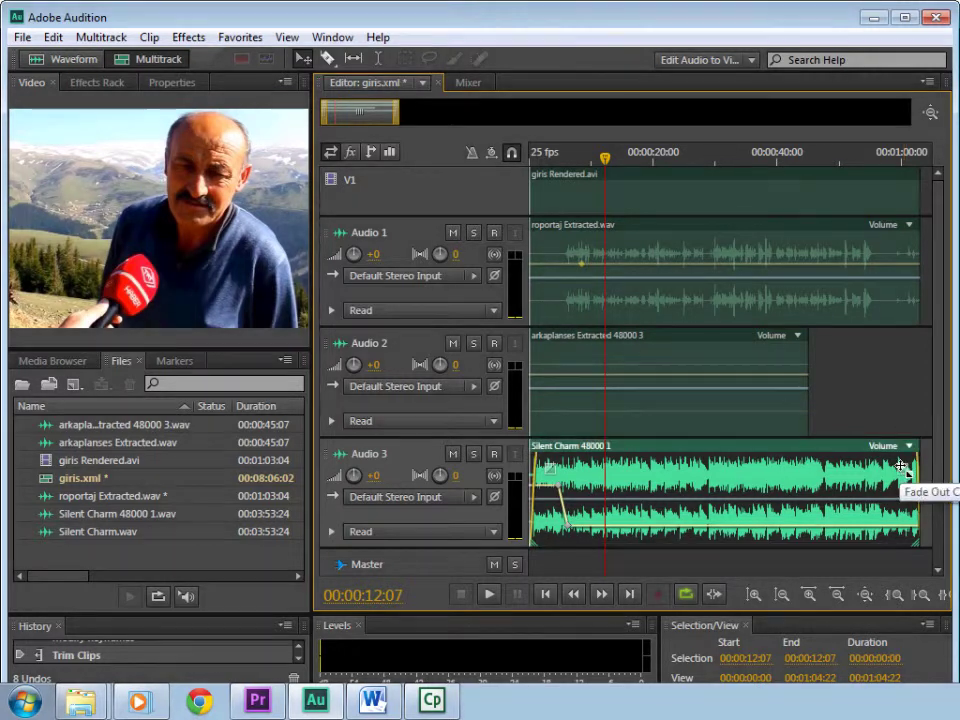
left_click_drag(901, 465, 890, 475)
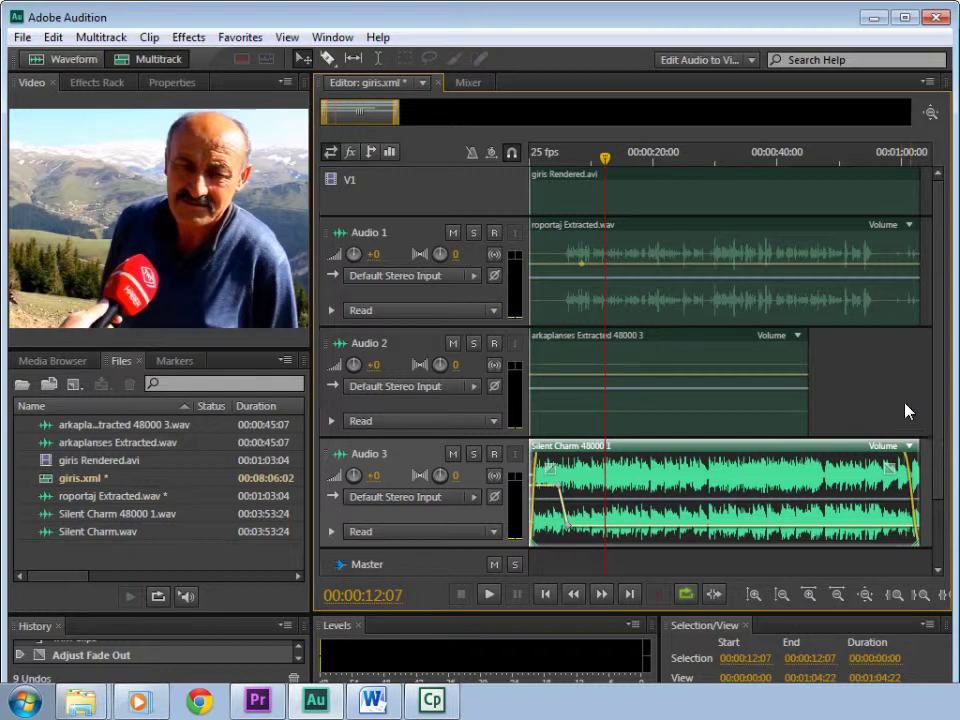
Play the session from 00:00:56:00 to check the music's ending
left_click(877, 161)
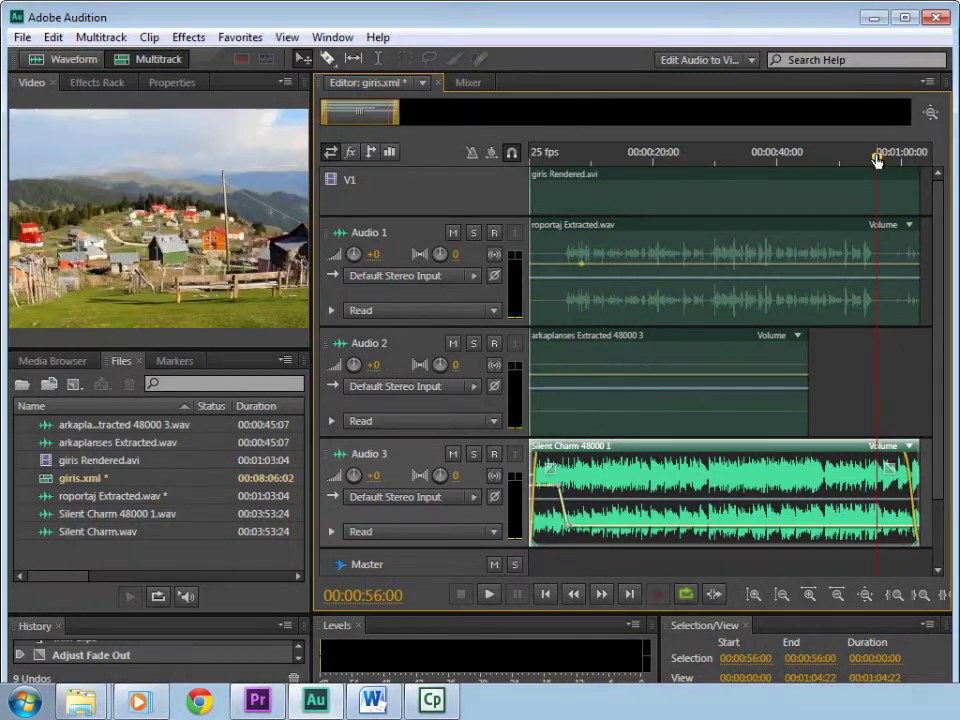
key("space")
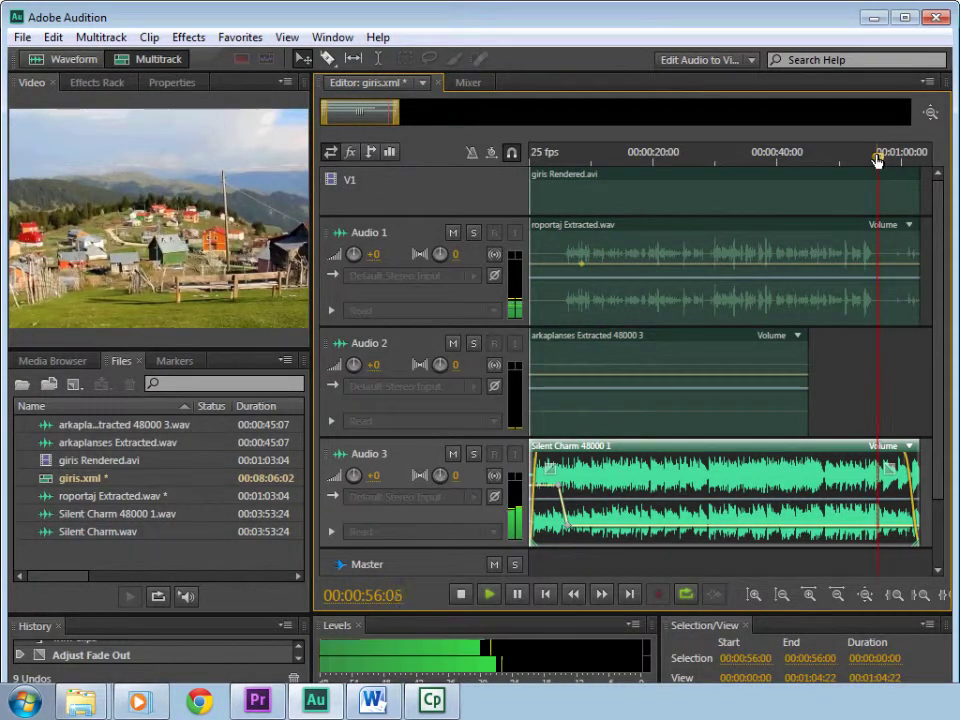